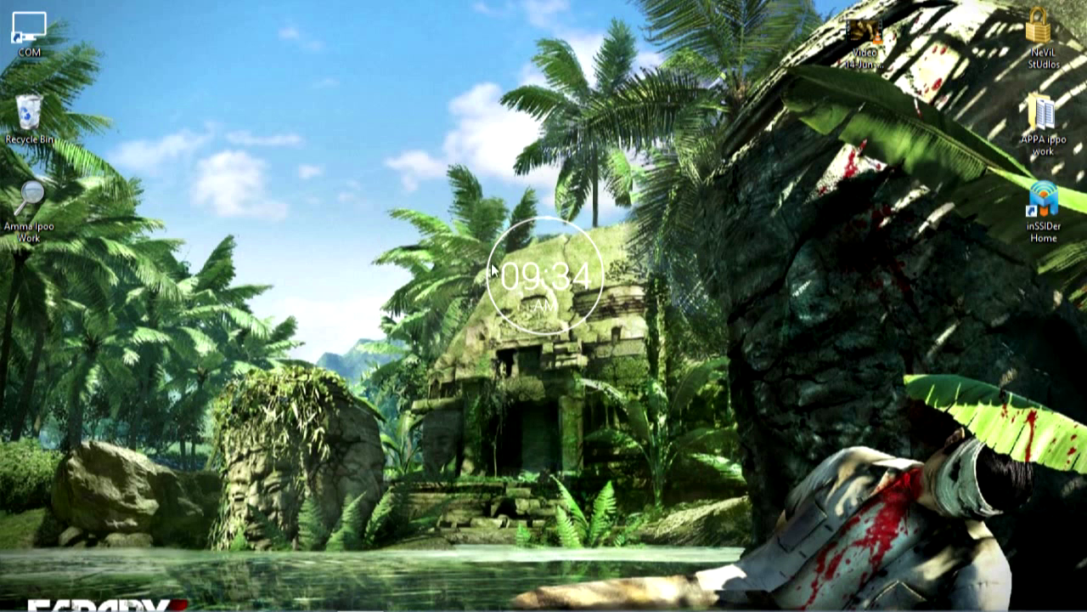
- Open Network and Sharing Center from the tray network icon's context menu
{"action": "mouse_move", "coordinate": [883, 609]}
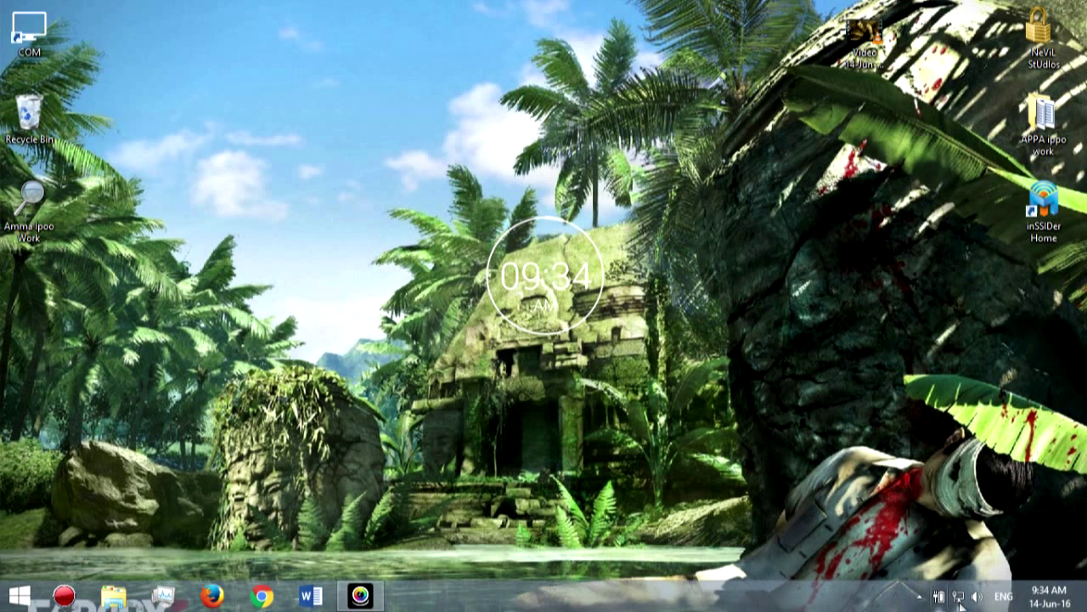
{"action": "mouse_move", "coordinate": [960, 606]}
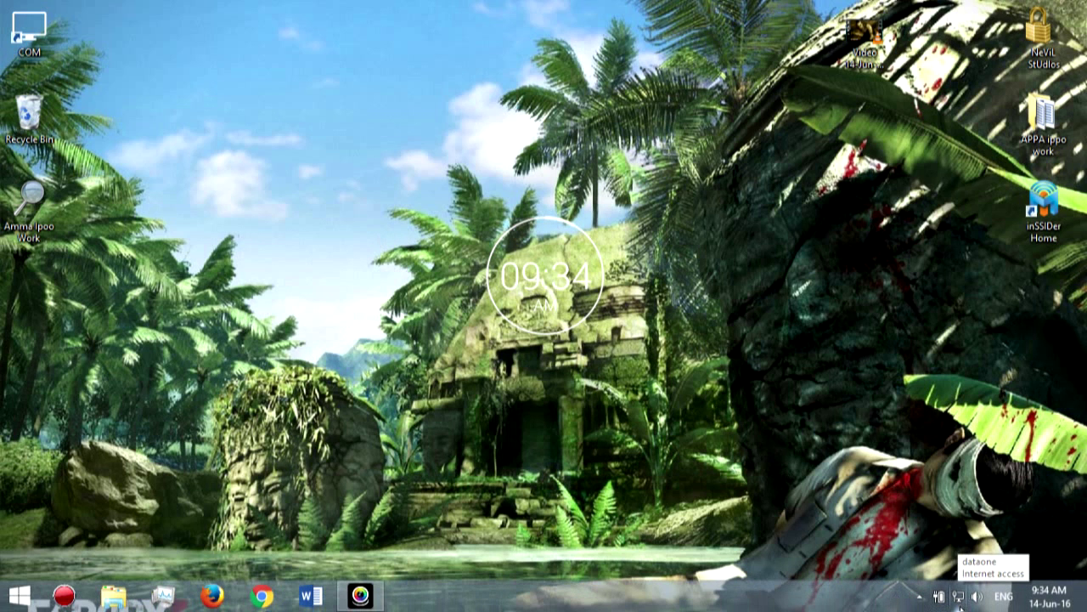
{"action": "right_click", "coordinate": [959, 606]}
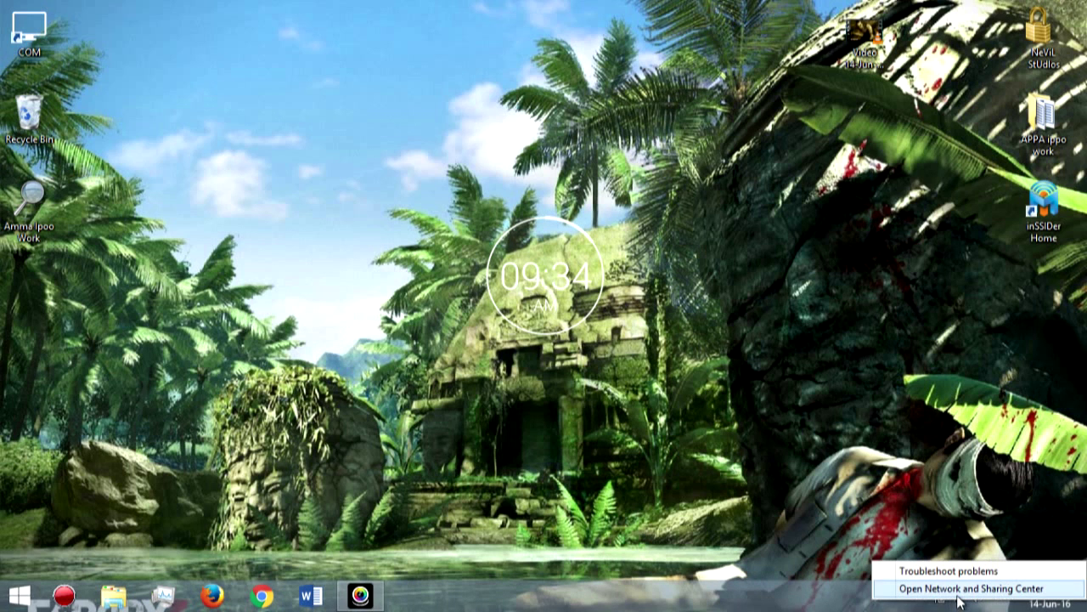
{"action": "left_click", "coordinate": [959, 587]}
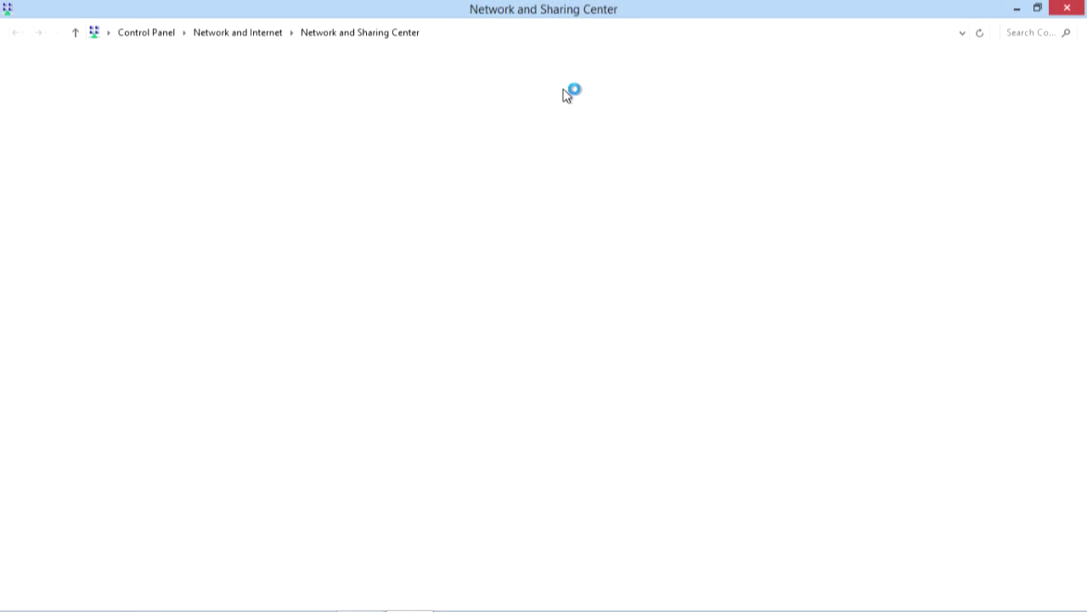
- Restore Network and Sharing Center and open the Ethernet connection's status dialog
{"action": "key", "text": "super+Down"}
{"action": "left_click_drag", "start_coordinate": [534, 19], "coordinate": [544, 28]}
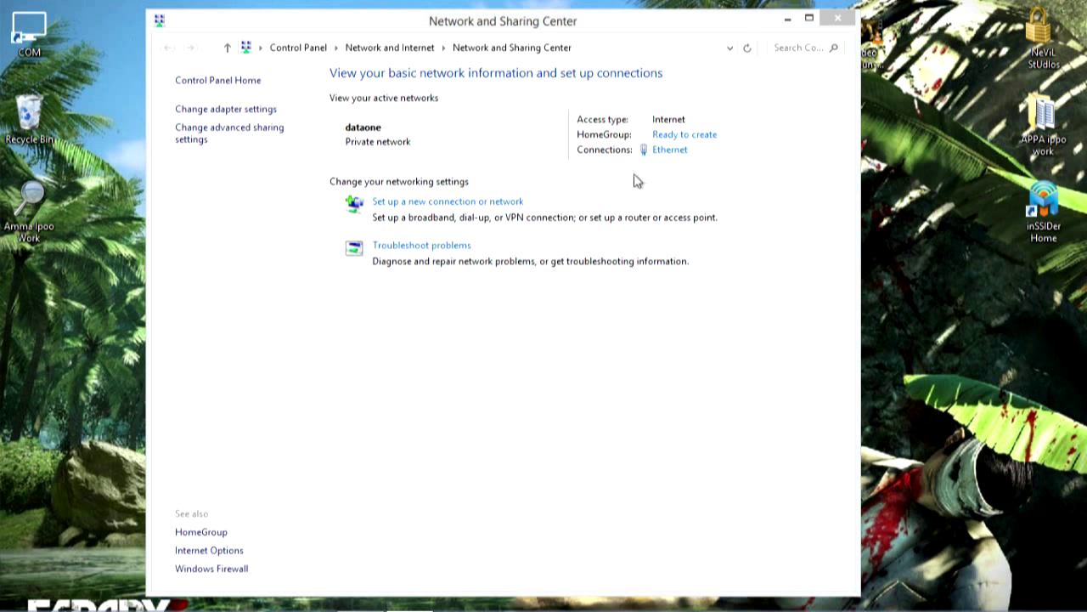
{"action": "left_click", "coordinate": [667, 150]}
{"action": "left_click_drag", "start_coordinate": [543, 136], "coordinate": [557, 108]}
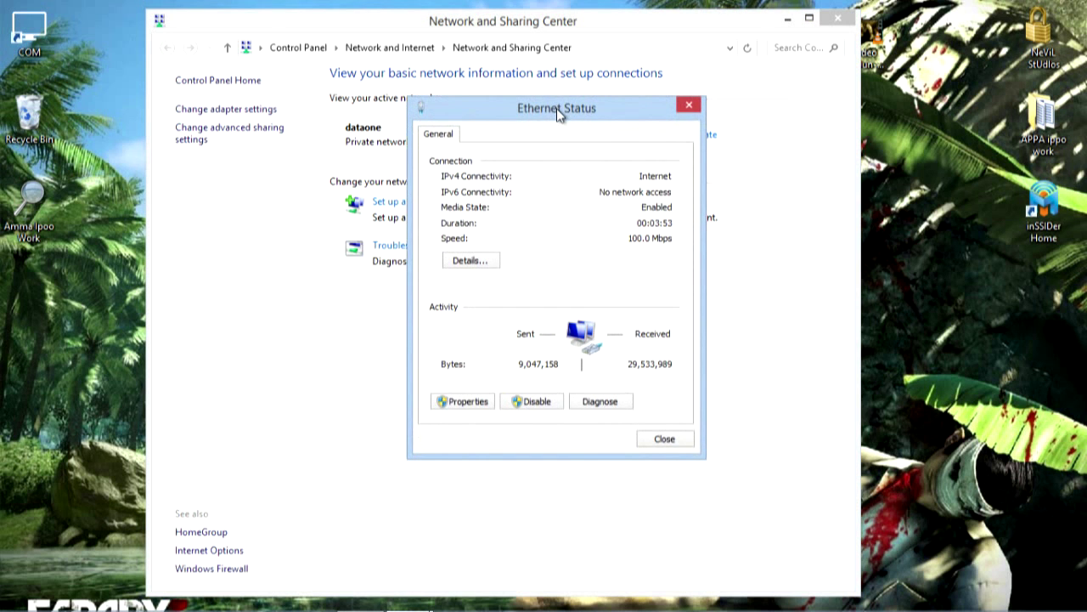
- Read the IPv4 Default Gateway 192.168.1.1 in Details, then close both dialogs
{"action": "left_click", "coordinate": [472, 264]}
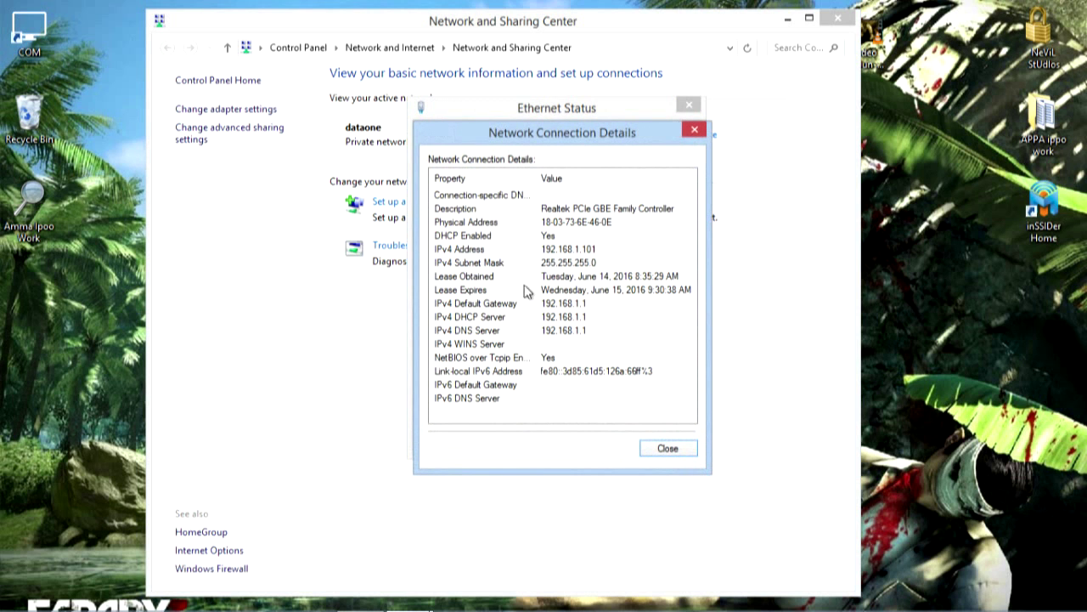
{"action": "left_click", "coordinate": [547, 306]}
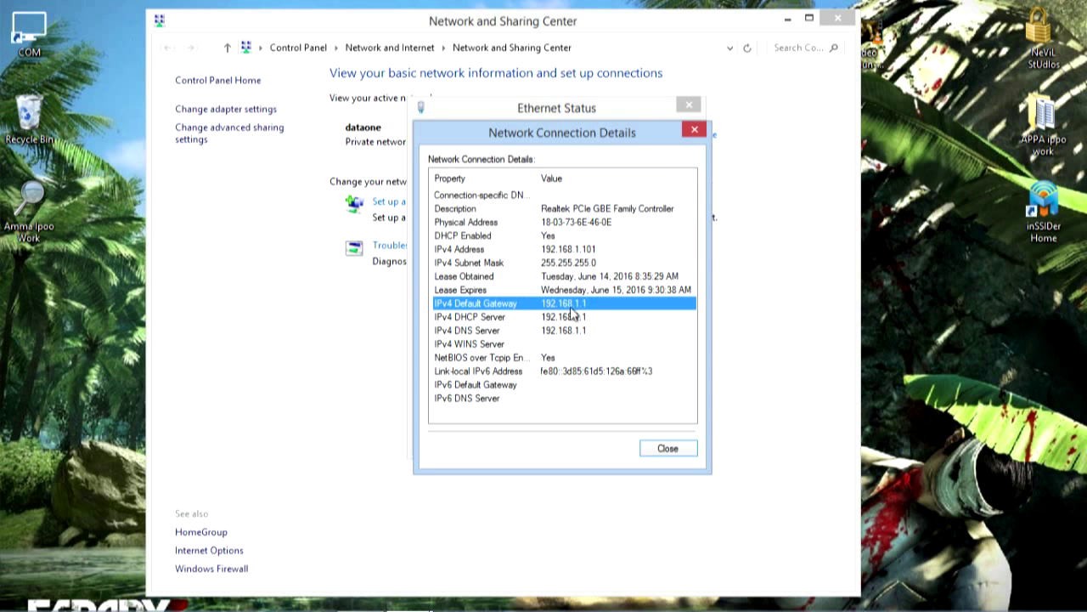
{"action": "left_click", "coordinate": [695, 129]}
{"action": "left_click", "coordinate": [689, 105]}
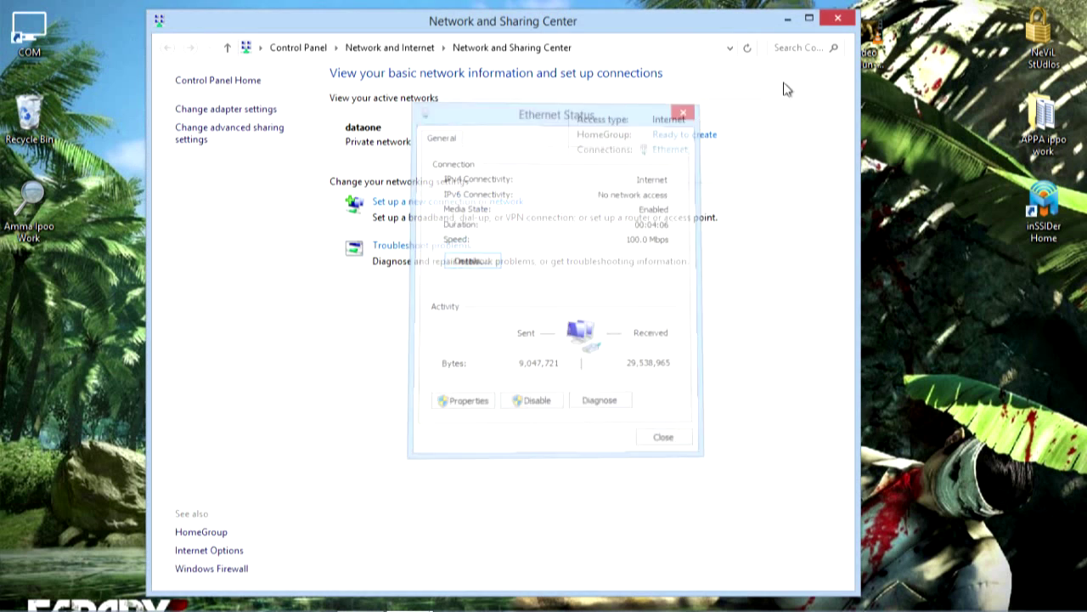
- Close Network and Sharing Center and enter 192.168.1.1 in Chrome's address bar
{"action": "left_click", "coordinate": [834, 19]}
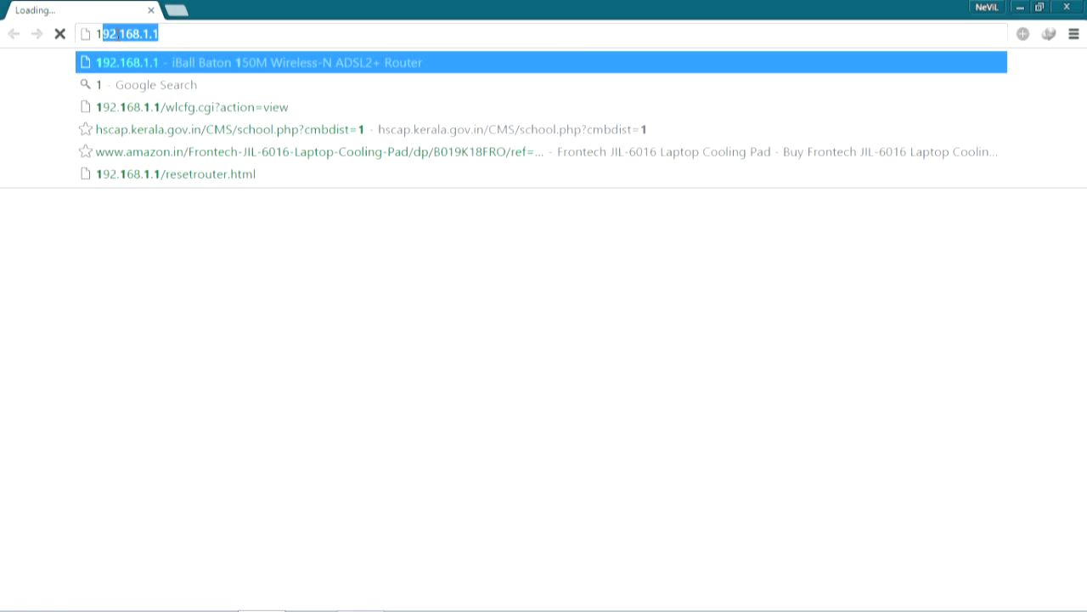
{"action": "type", "text": "9"}
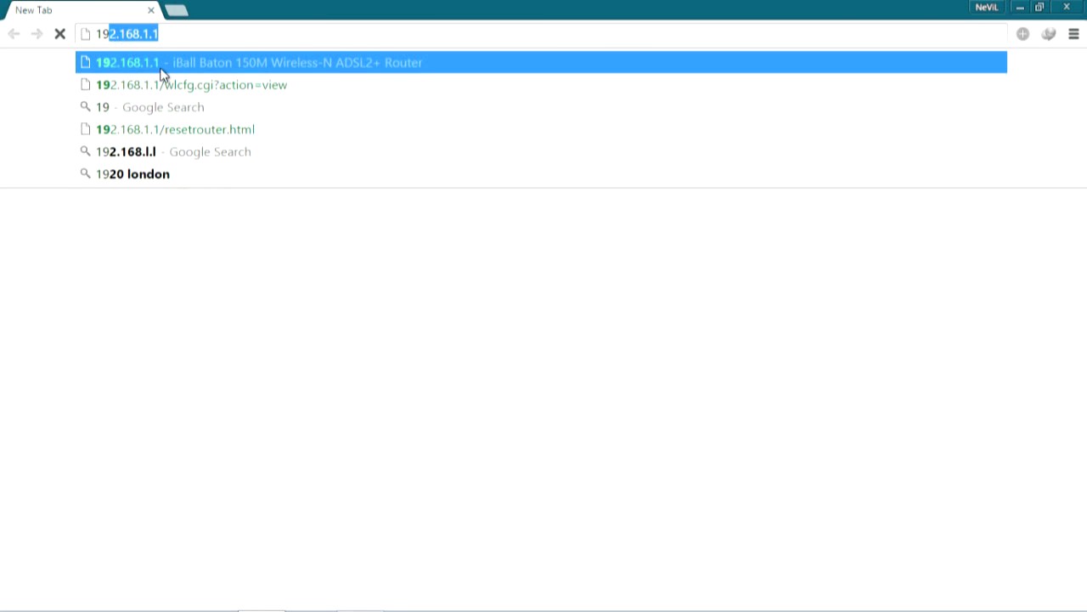
{"action": "left_click", "coordinate": [160, 67]}
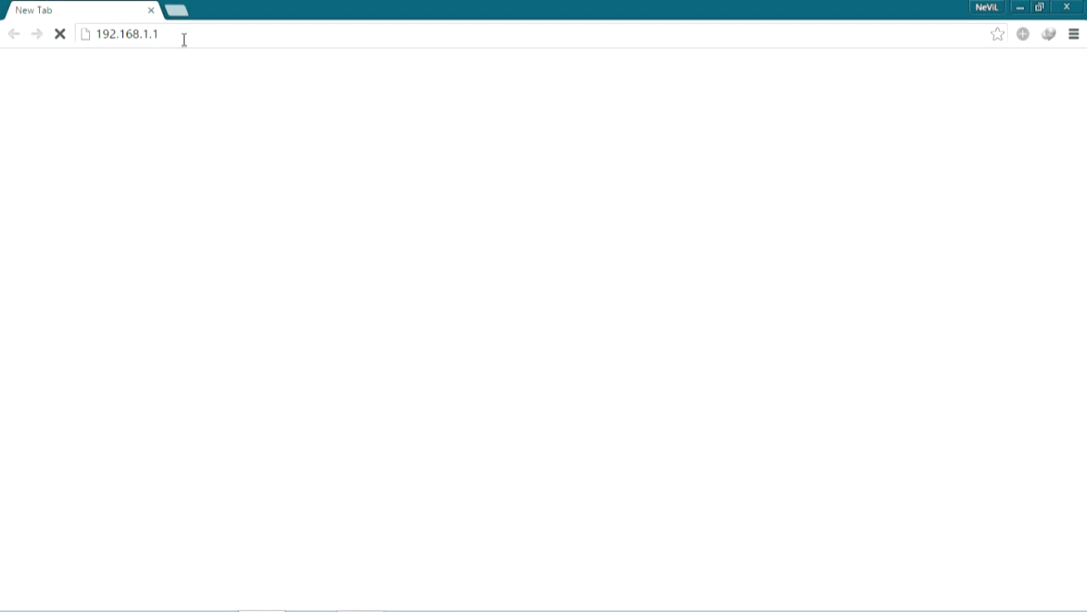
- Reselect the router address and reload the page to bring up the sign-in prompt
{"action": "left_click", "coordinate": [183, 39]}
{"action": "left_click", "coordinate": [192, 73]}
{"action": "left_click", "coordinate": [185, 34]}
{"action": "left_click", "coordinate": [175, 32]}
{"action": "double_click", "coordinate": [175, 32]}
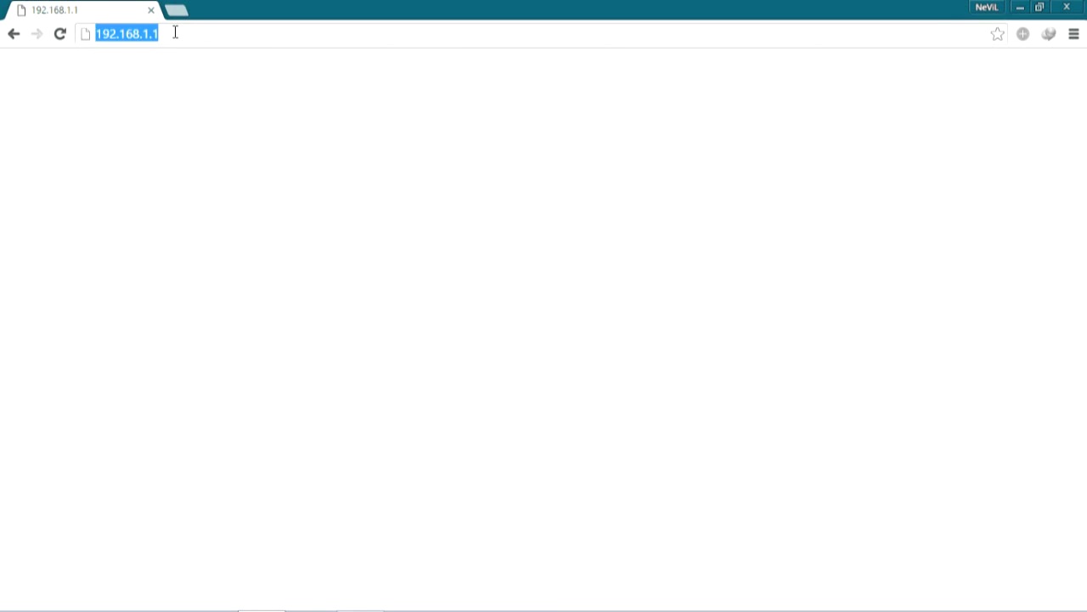
{"action": "left_click", "coordinate": [175, 32]}
{"action": "double_click", "coordinate": [175, 39]}
{"action": "left_click", "coordinate": [175, 39]}
{"action": "double_click", "coordinate": [175, 39]}
{"action": "left_click", "coordinate": [175, 39]}
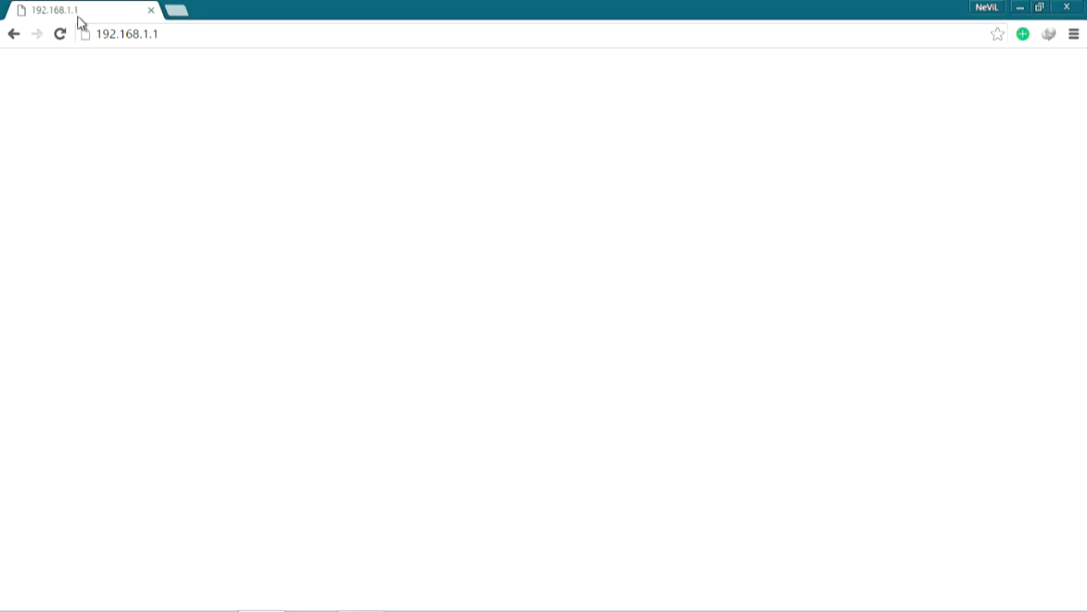
{"action": "left_click", "coordinate": [61, 35]}
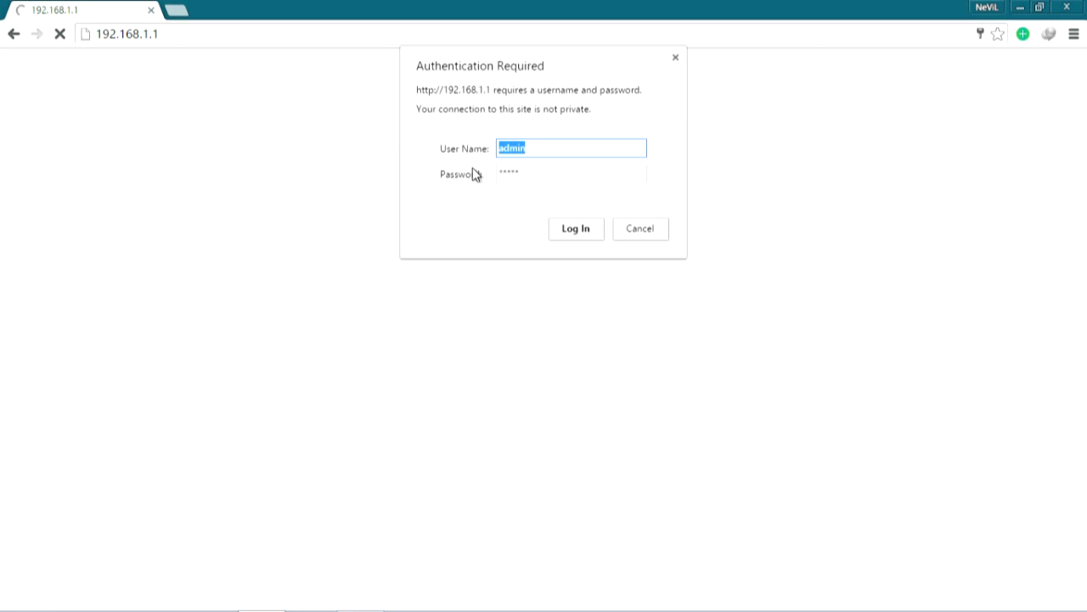
- Log in to the router admin and expand the Wireless section in the sidebar
{"action": "left_click", "coordinate": [574, 235]}
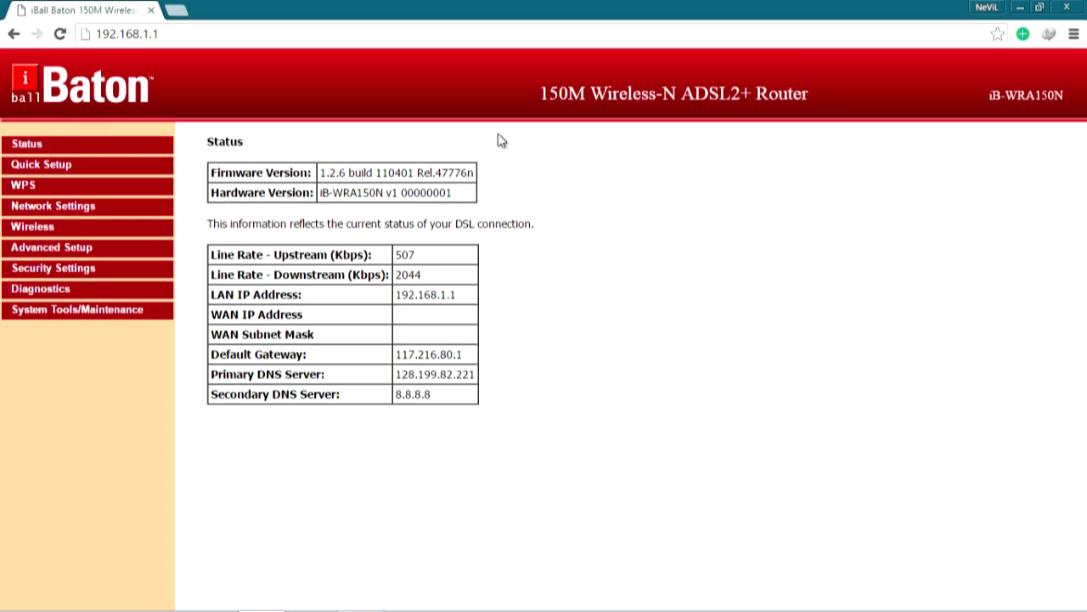
{"action": "left_click", "coordinate": [68, 230]}
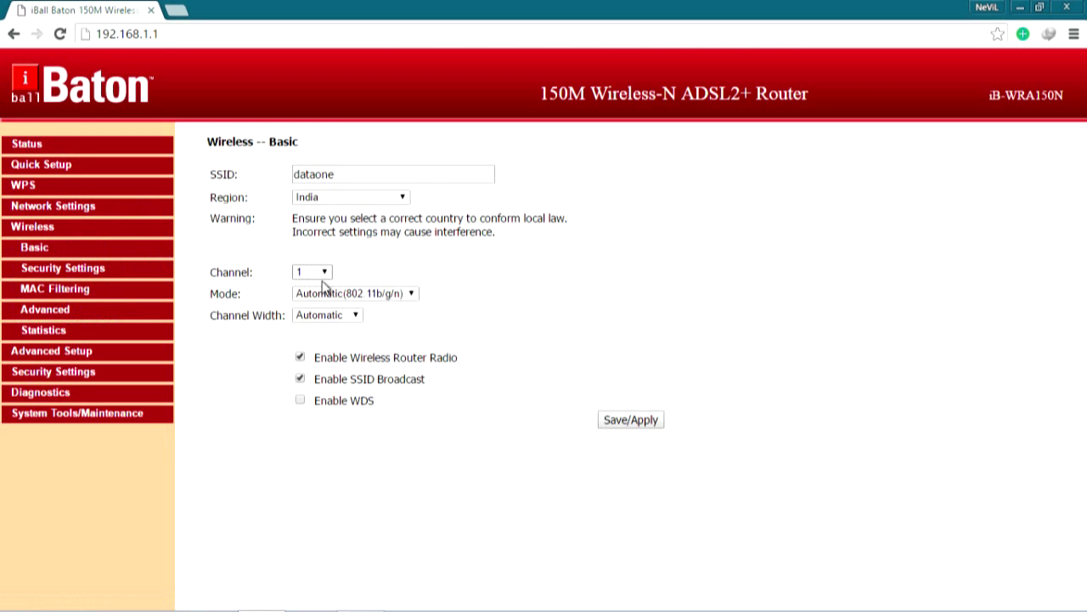
- Keep the Wireless Basic channel set to 1, then minimize the browser
{"action": "left_click", "coordinate": [325, 274]}
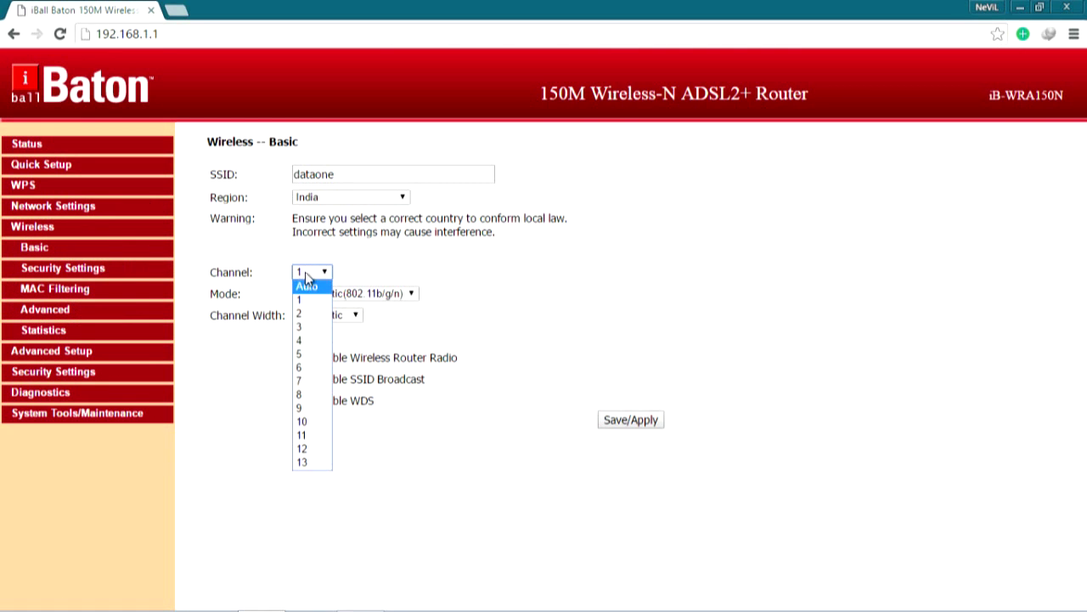
{"action": "left_click", "coordinate": [320, 301]}
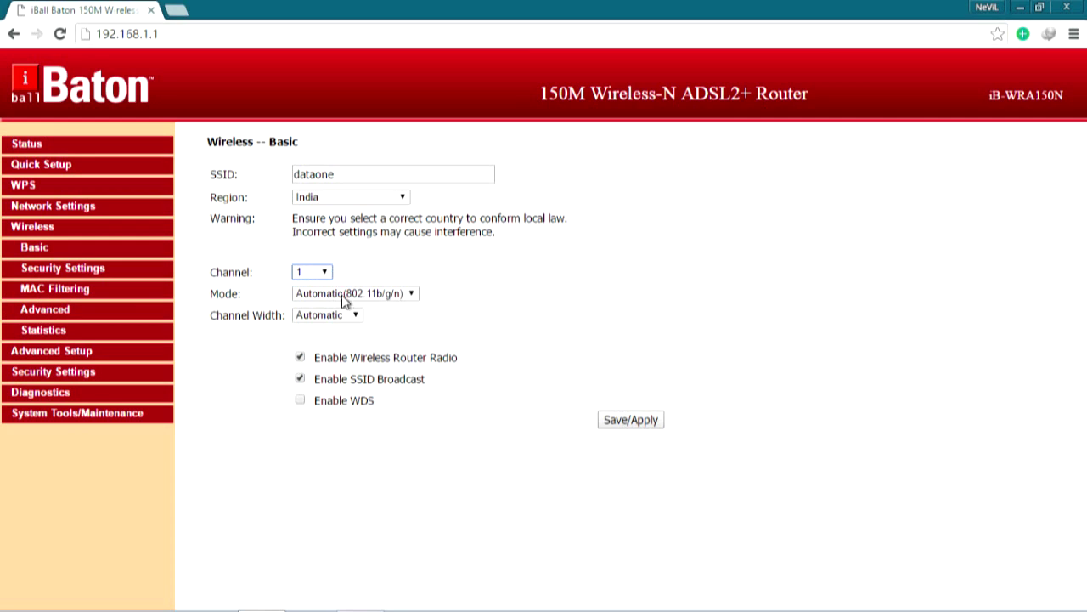
{"action": "left_click", "coordinate": [1020, 7]}
- Launch inSSIDer Home from its desktop shortcut and switch to the Networks view
{"action": "left_click_drag", "start_coordinate": [1059, 189], "coordinate": [761, 182]}
{"action": "left_click_drag", "start_coordinate": [904, 285], "coordinate": [662, 133]}
{"action": "left_click_drag", "start_coordinate": [869, 297], "coordinate": [685, 124]}
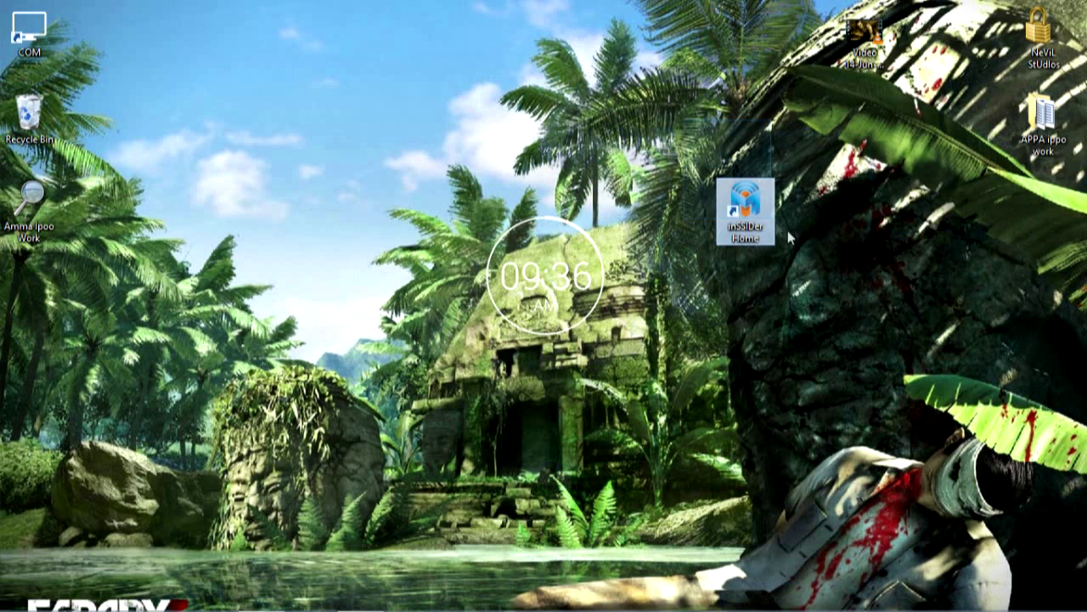
{"action": "double_click", "coordinate": [765, 220]}
{"action": "mouse_move", "coordinate": [803, 608]}
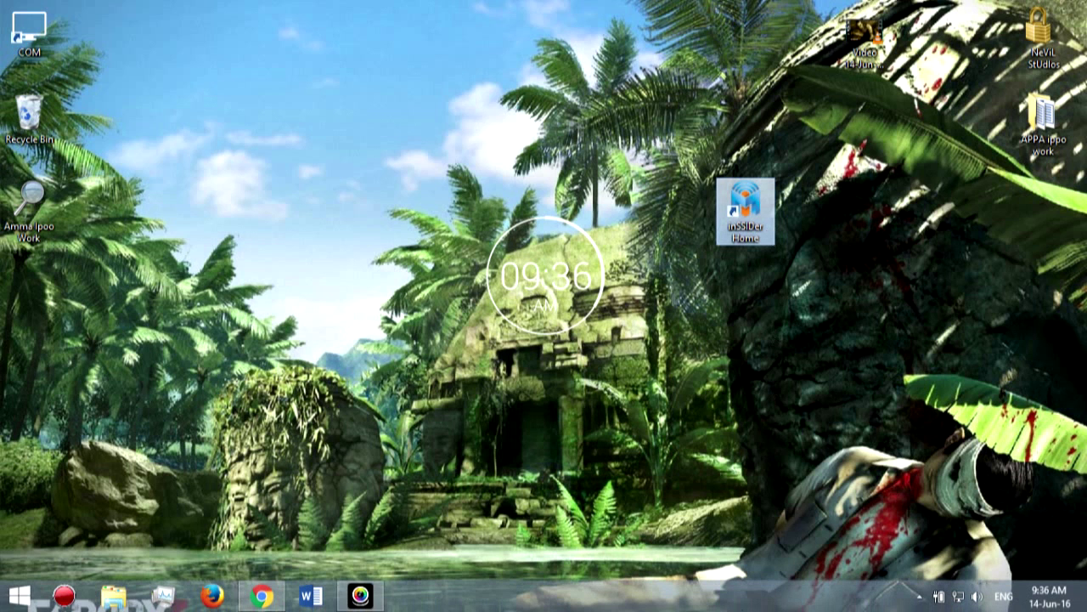
{"action": "left_click", "coordinate": [919, 596]}
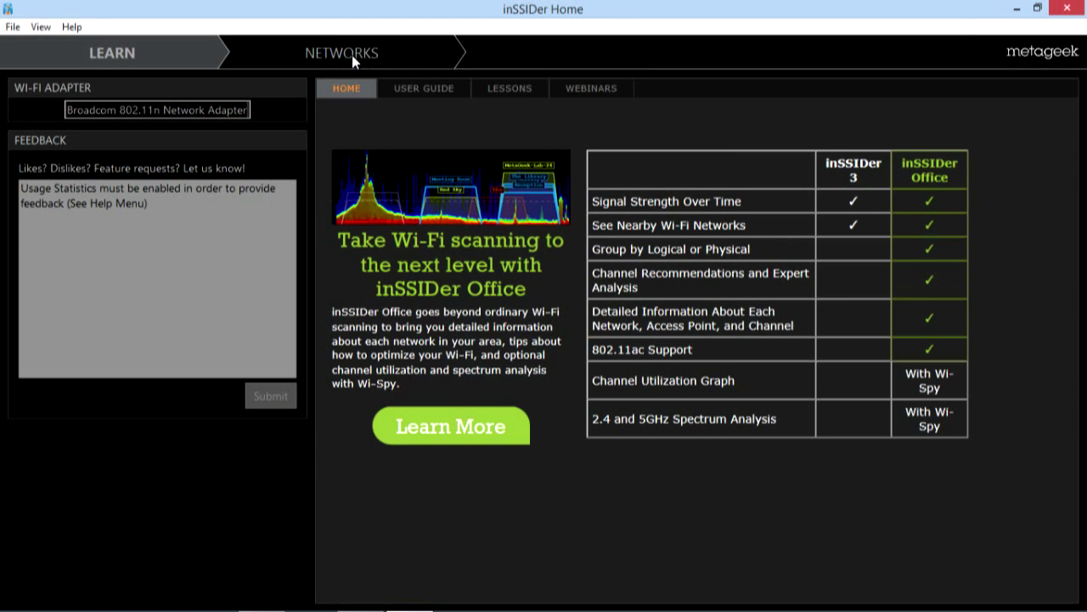
{"action": "left_click", "coordinate": [351, 54]}
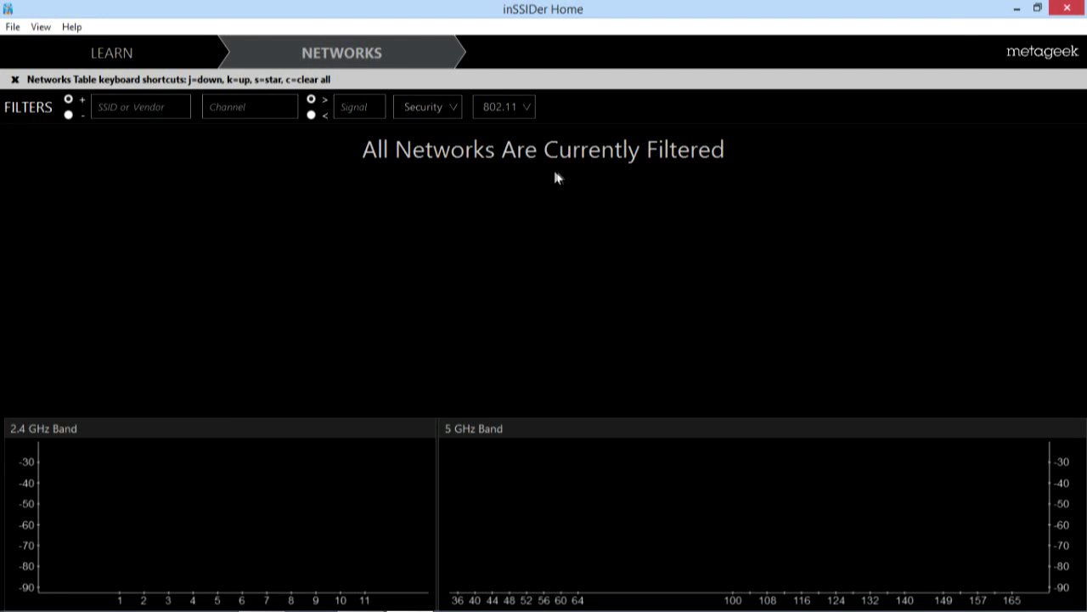
- Resize the scanner window, toggle Wi-Fi off and on, and connect to dataone
{"action": "left_click_drag", "start_coordinate": [938, 15], "coordinate": [763, 21]}
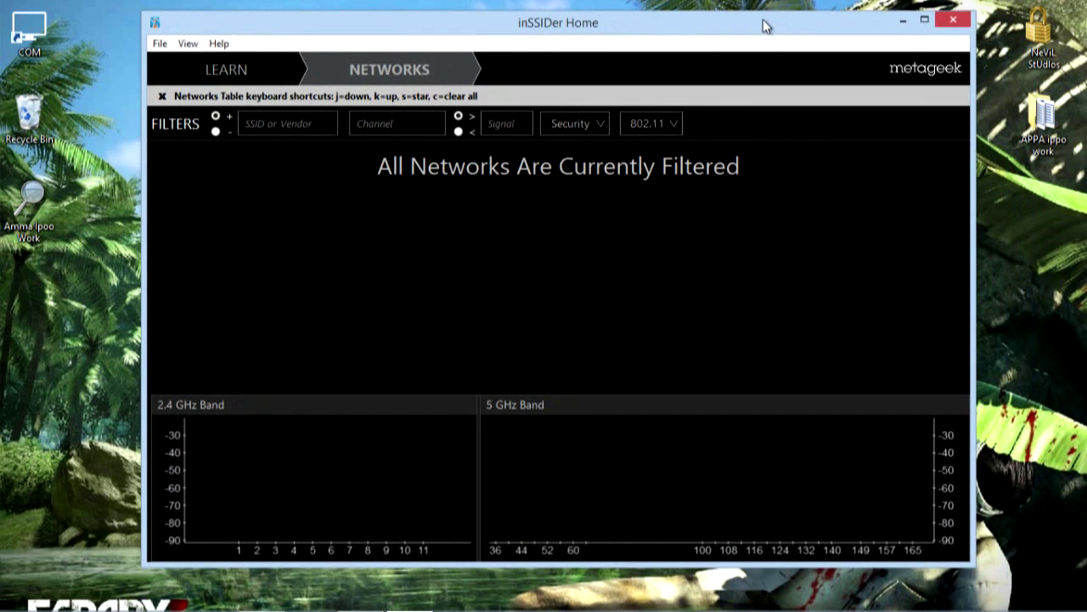
{"action": "mouse_move", "coordinate": [909, 607]}
{"action": "left_click", "coordinate": [959, 597]}
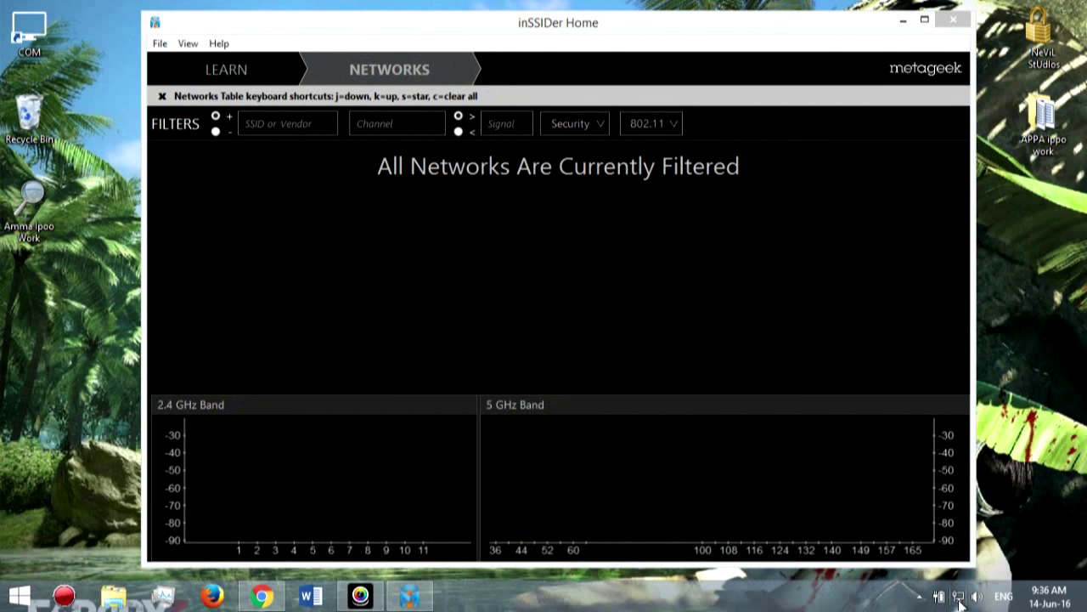
{"action": "left_click", "coordinate": [1030, 314]}
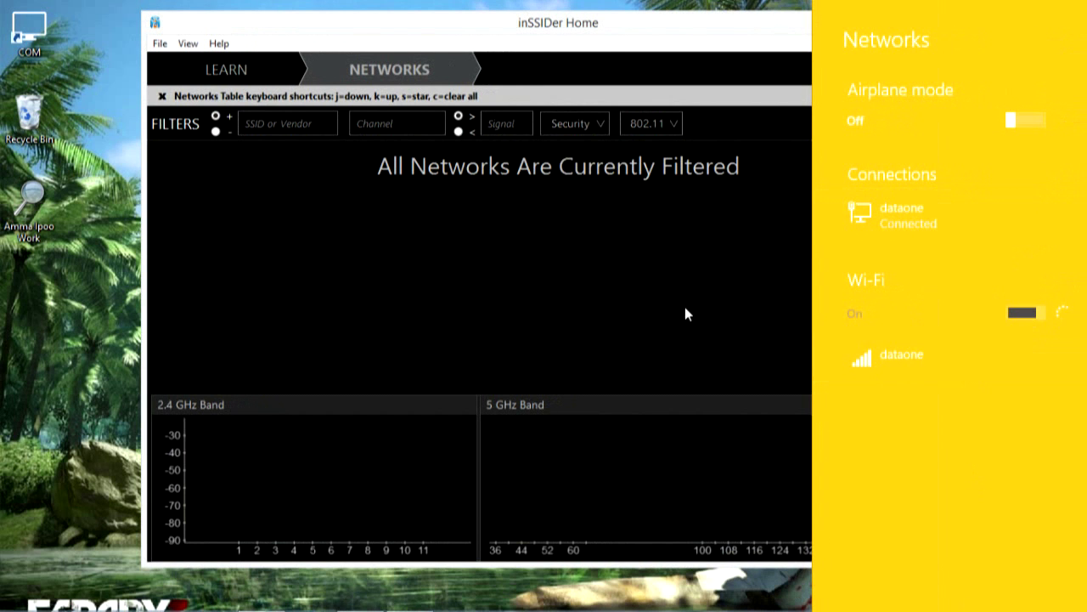
{"action": "left_click", "coordinate": [772, 333]}
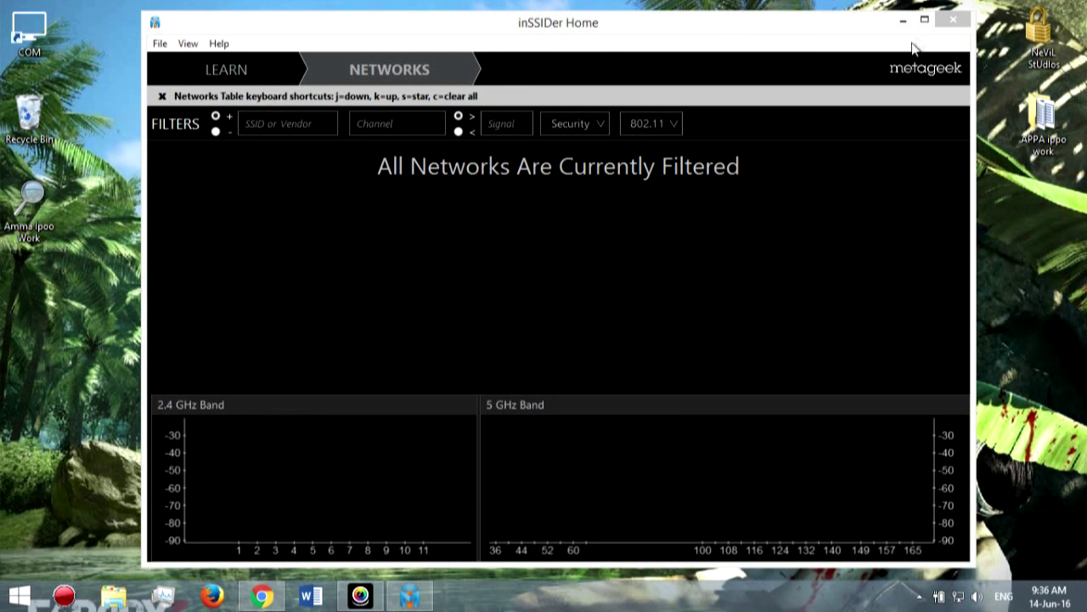
{"action": "left_click", "coordinate": [919, 596]}
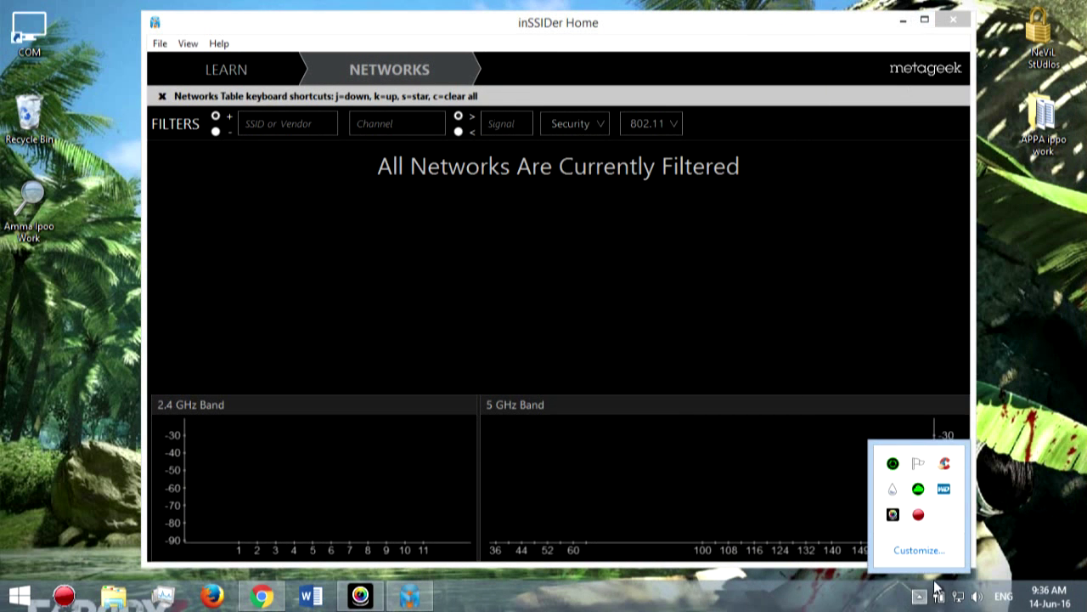
{"action": "left_click", "coordinate": [959, 595]}
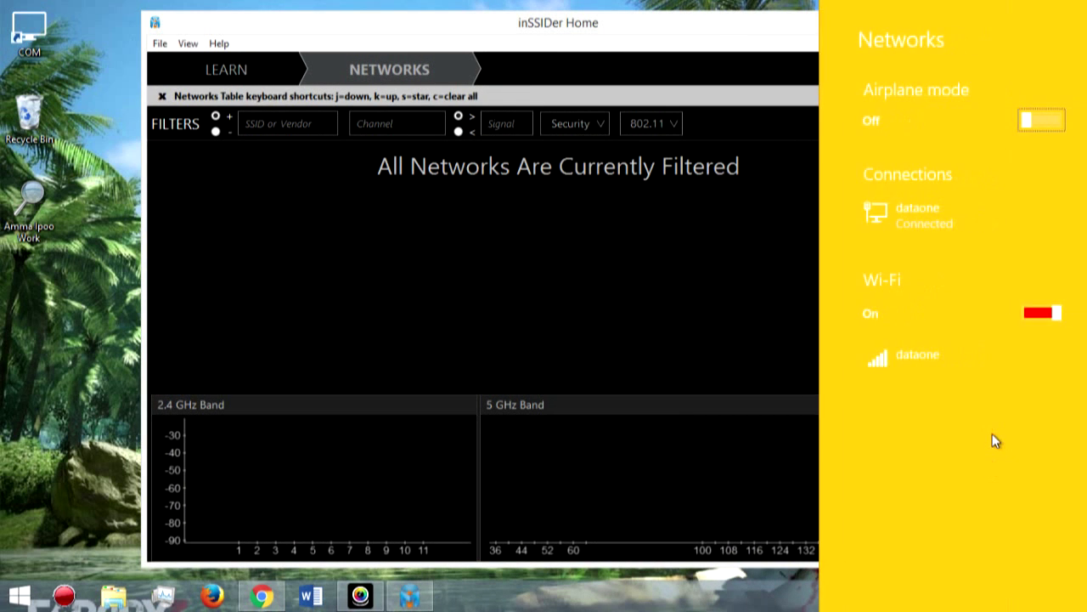
{"action": "left_click", "coordinate": [969, 340]}
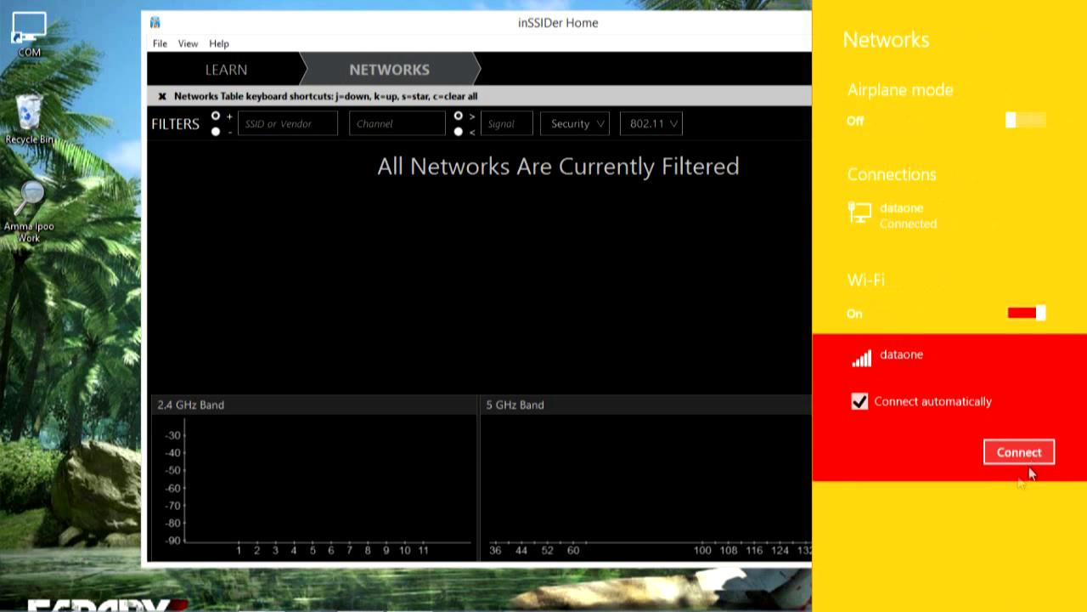
{"action": "left_click", "coordinate": [1028, 459]}
{"action": "left_click", "coordinate": [706, 296]}
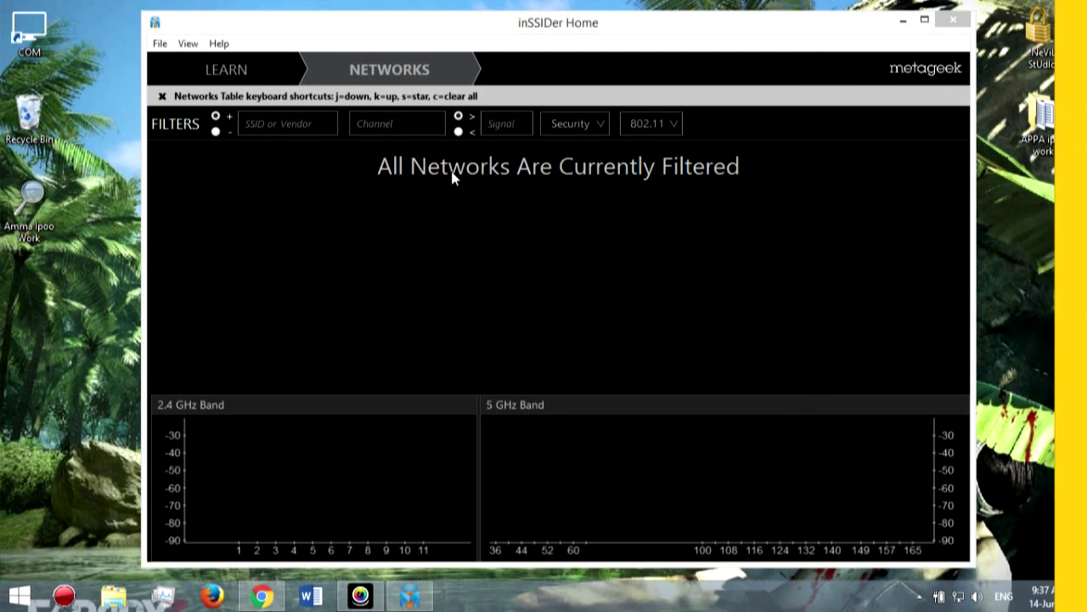
- Close inSSIDer, minimize the router page, and relaunch inSSIDer from the desktop
{"action": "left_click_drag", "start_coordinate": [826, 38], "coordinate": [784, 27]}
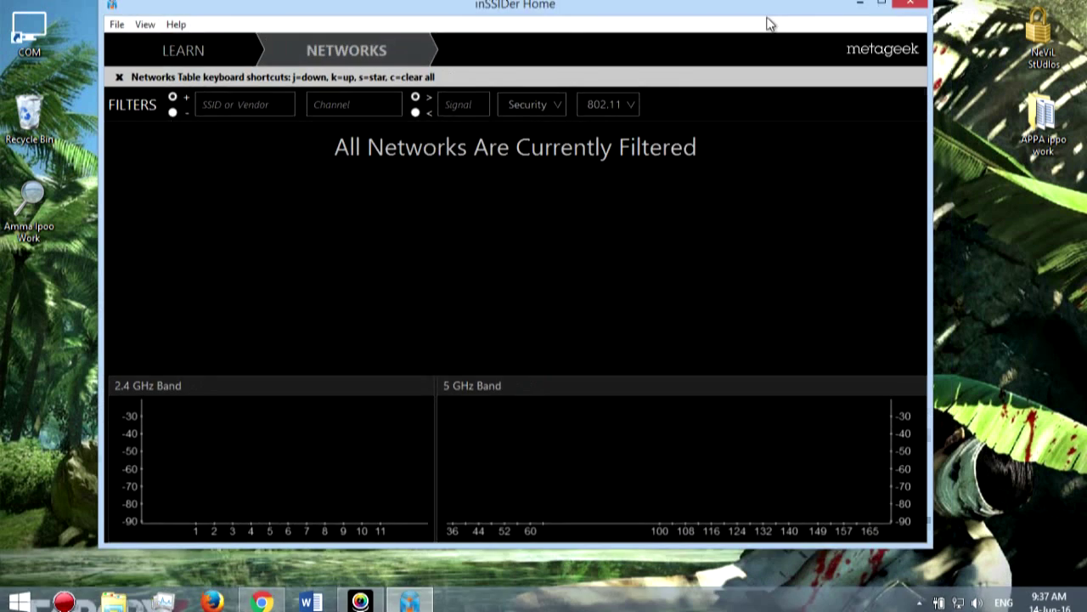
{"action": "left_click", "coordinate": [164, 68]}
{"action": "left_click", "coordinate": [361, 59]}
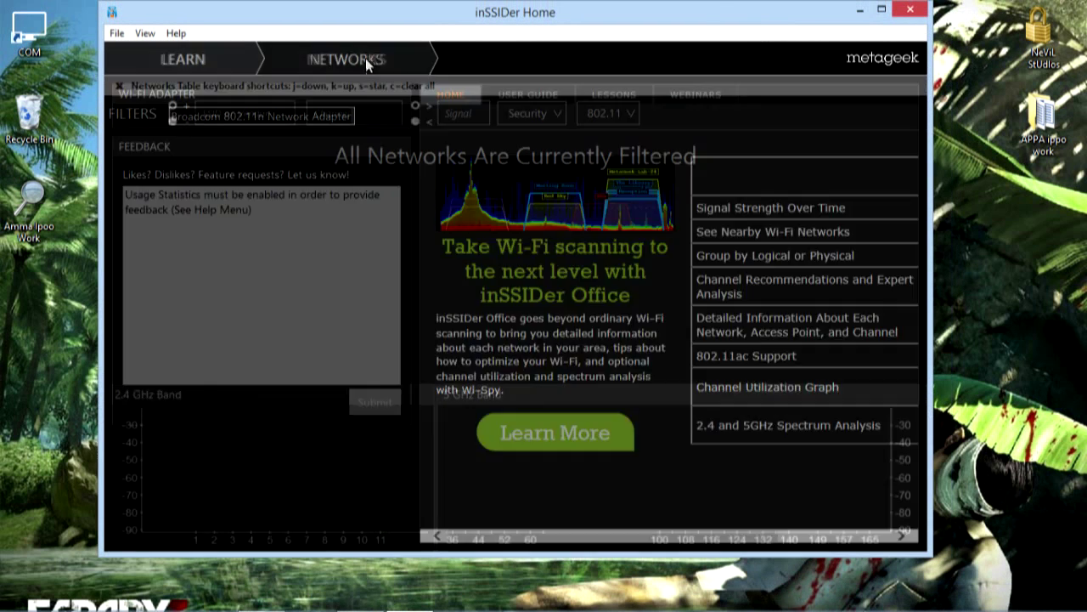
{"action": "left_click", "coordinate": [908, 10]}
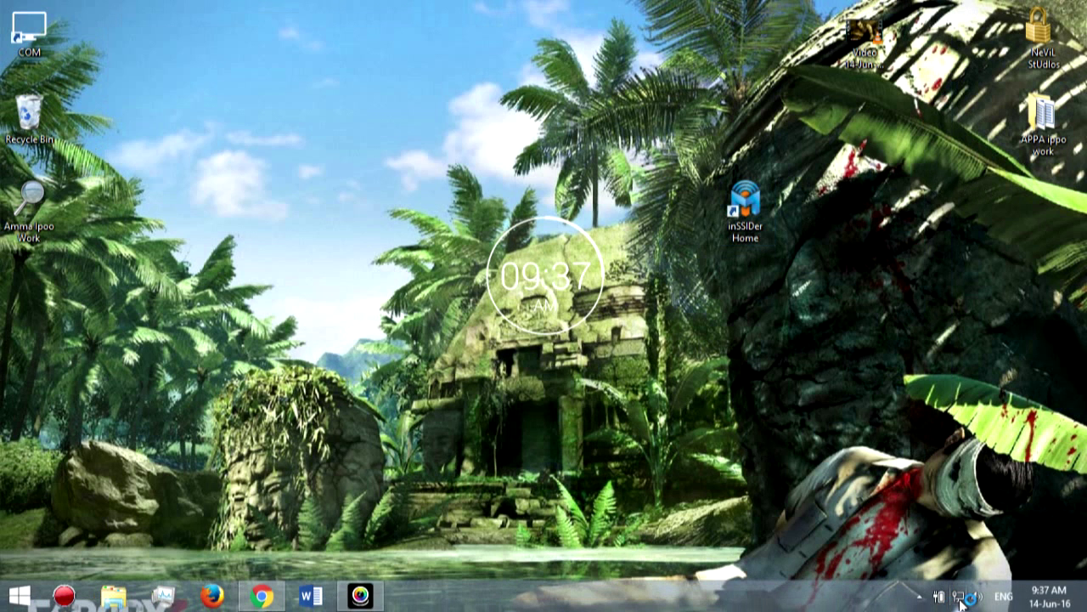
{"action": "left_click", "coordinate": [958, 598]}
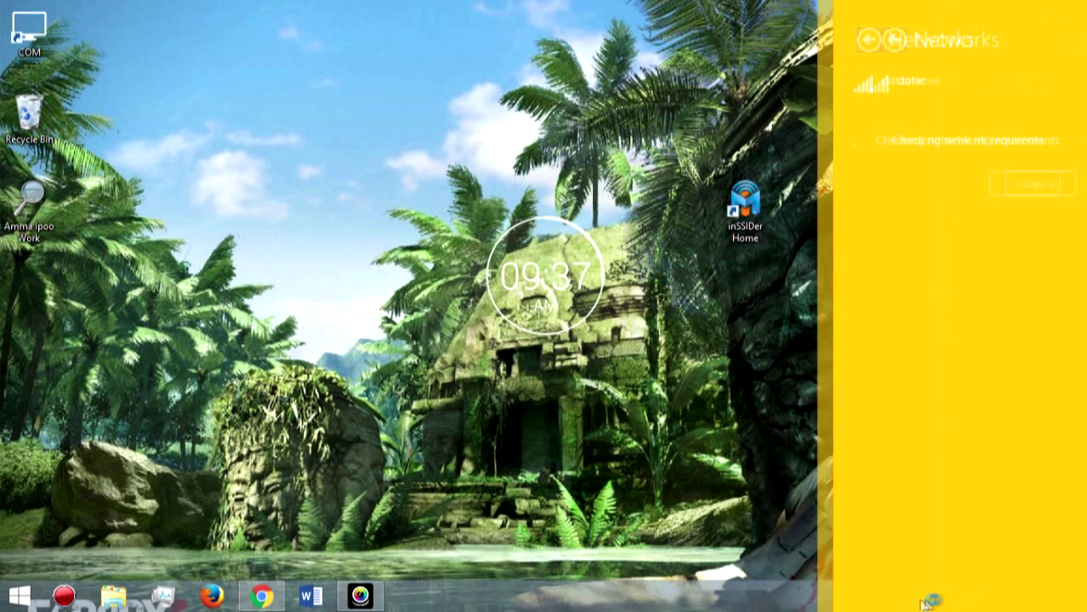
{"action": "left_click", "coordinate": [747, 604]}
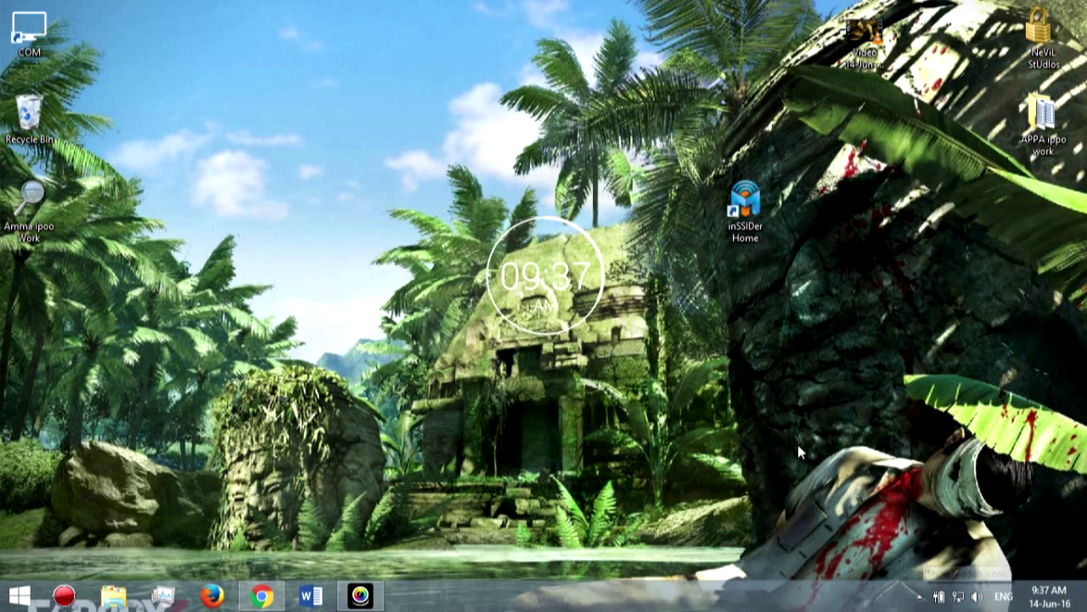
{"action": "left_click", "coordinate": [272, 596]}
{"action": "left_click", "coordinate": [1021, 10]}
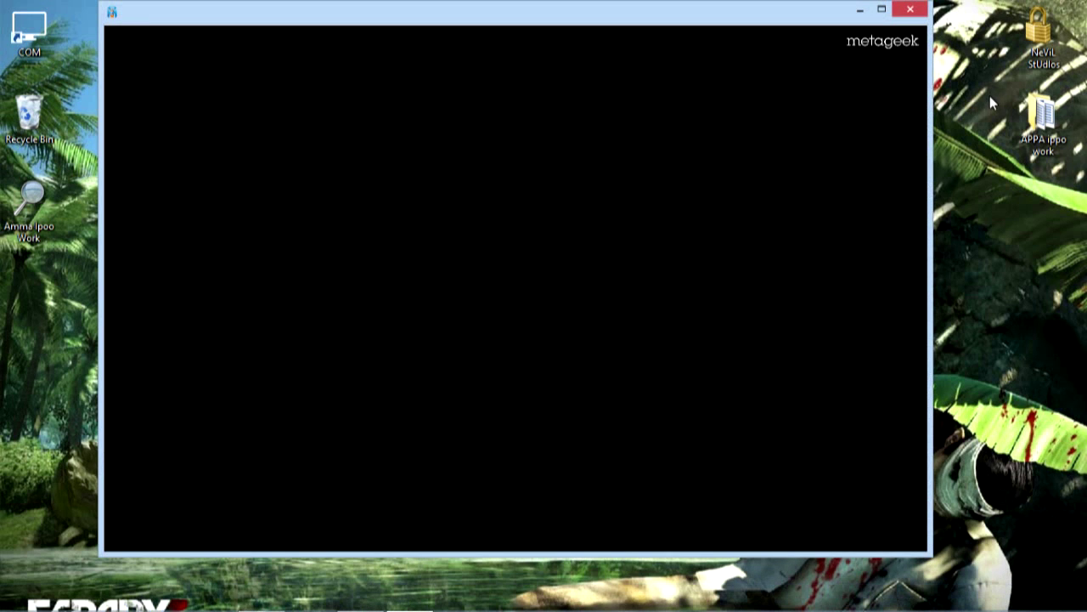
{"action": "left_click_drag", "start_coordinate": [990, 96], "coordinate": [948, 100]}
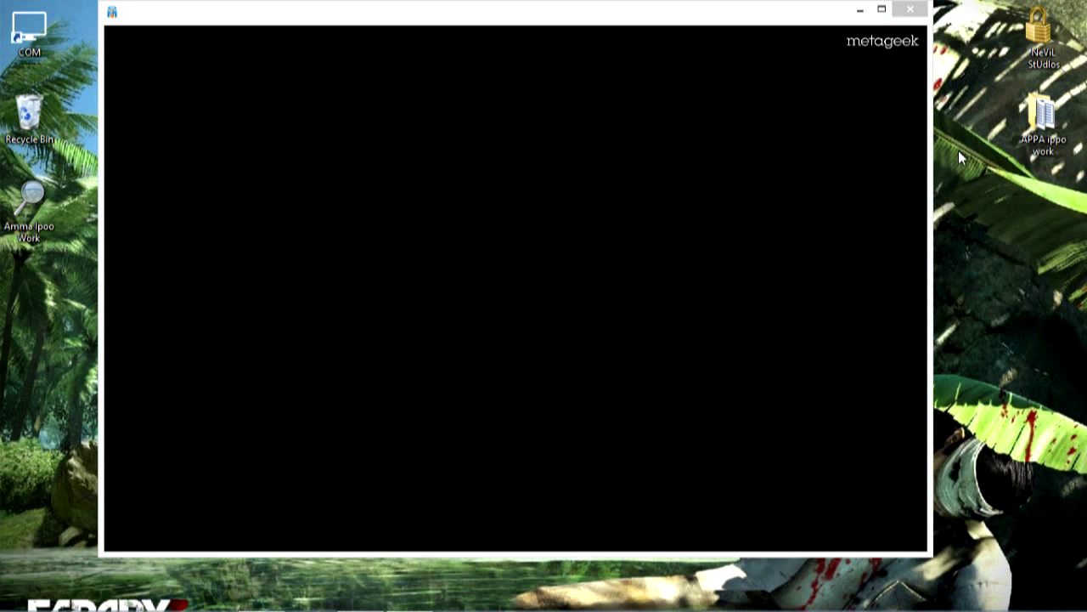
- Recheck the router's Wireless Basic channel, leave it at 1, and close Chrome
{"action": "mouse_move", "coordinate": [280, 603]}
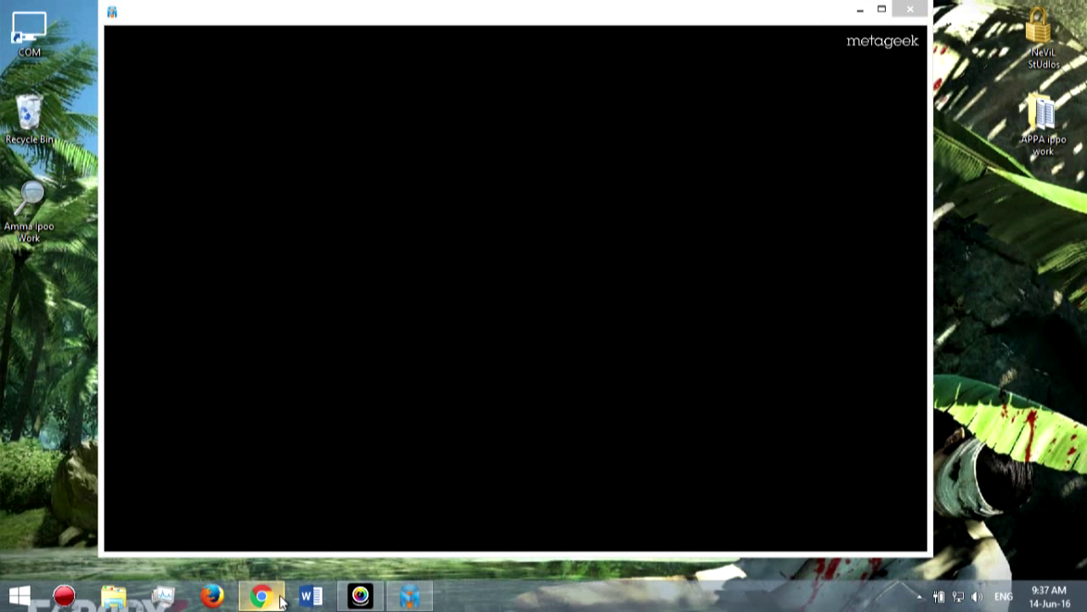
{"action": "left_click", "coordinate": [281, 603]}
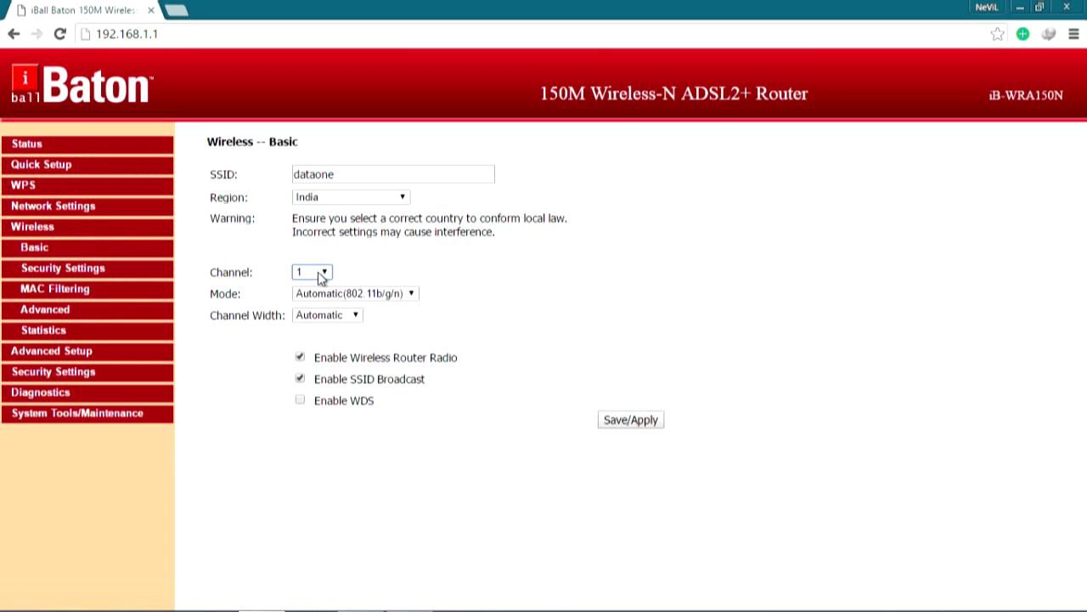
{"action": "left_click", "coordinate": [321, 273]}
{"action": "left_click", "coordinate": [331, 273]}
{"action": "left_click", "coordinate": [1019, 7]}
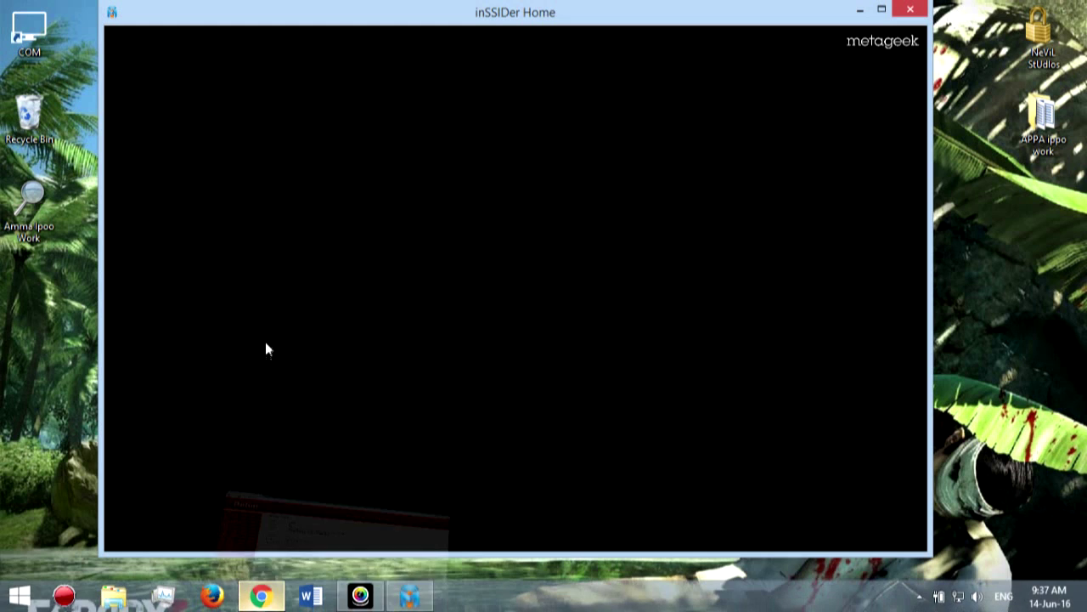
{"action": "left_click", "coordinate": [260, 592]}
{"action": "left_click", "coordinate": [331, 272]}
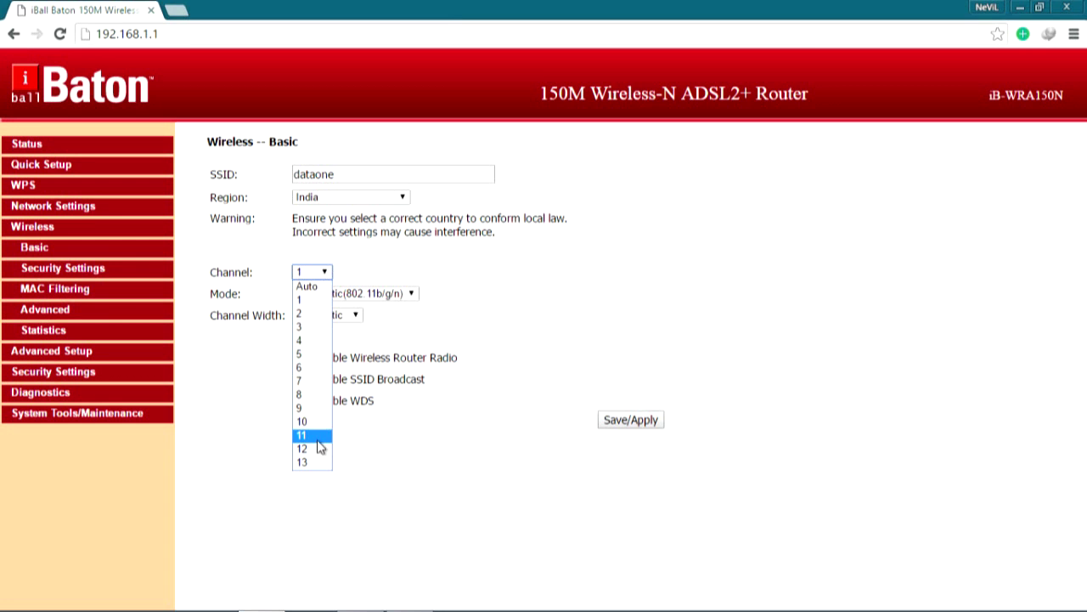
{"action": "left_click", "coordinate": [647, 338]}
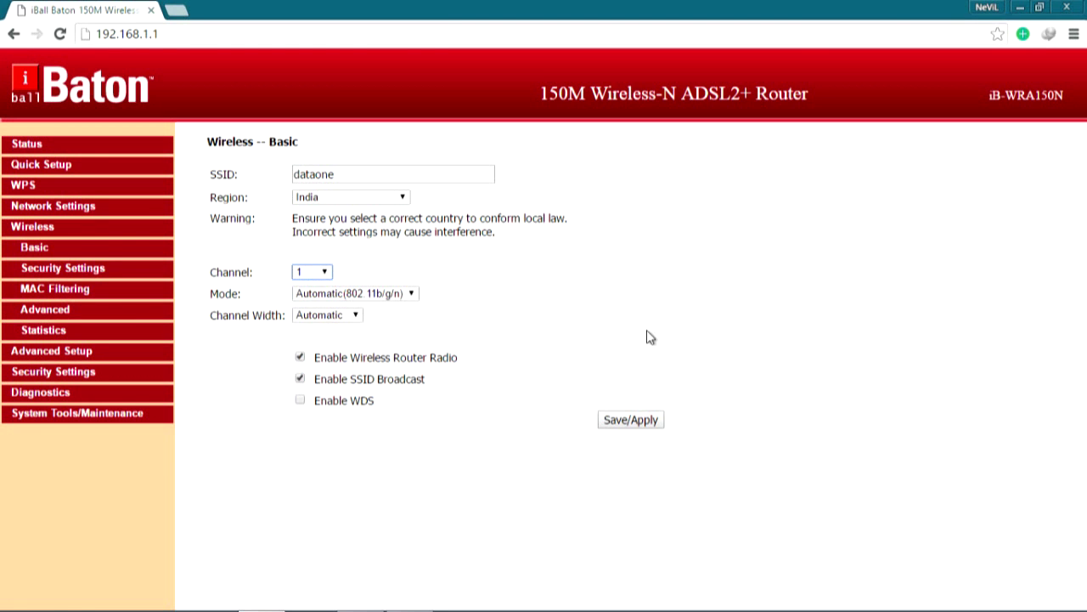
{"action": "left_click", "coordinate": [647, 337]}
{"action": "left_click", "coordinate": [1072, 5]}
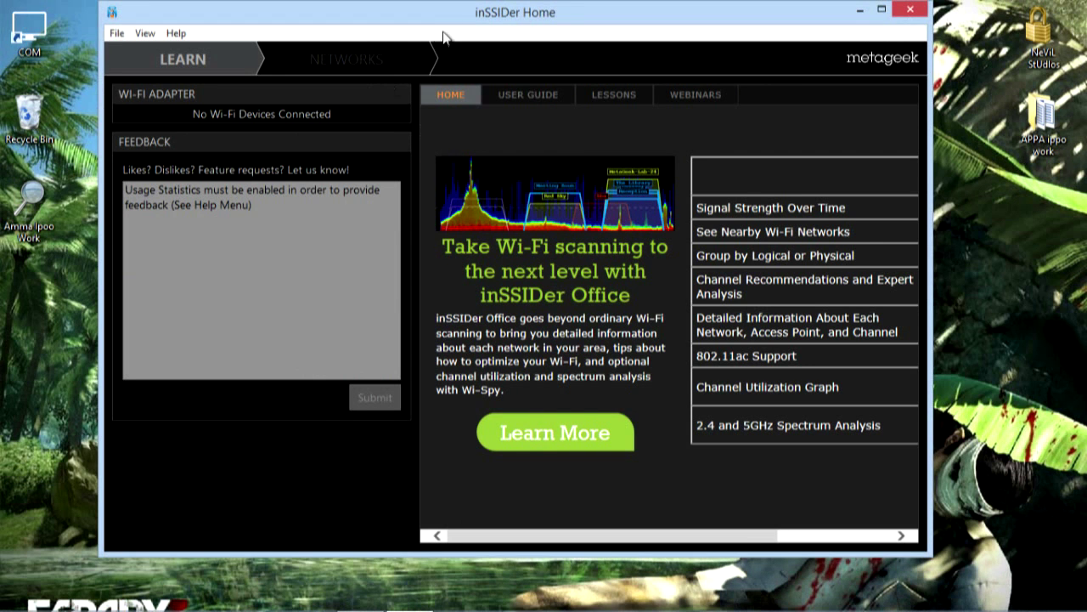
{"action": "left_click_drag", "start_coordinate": [443, 22], "coordinate": [456, 27]}
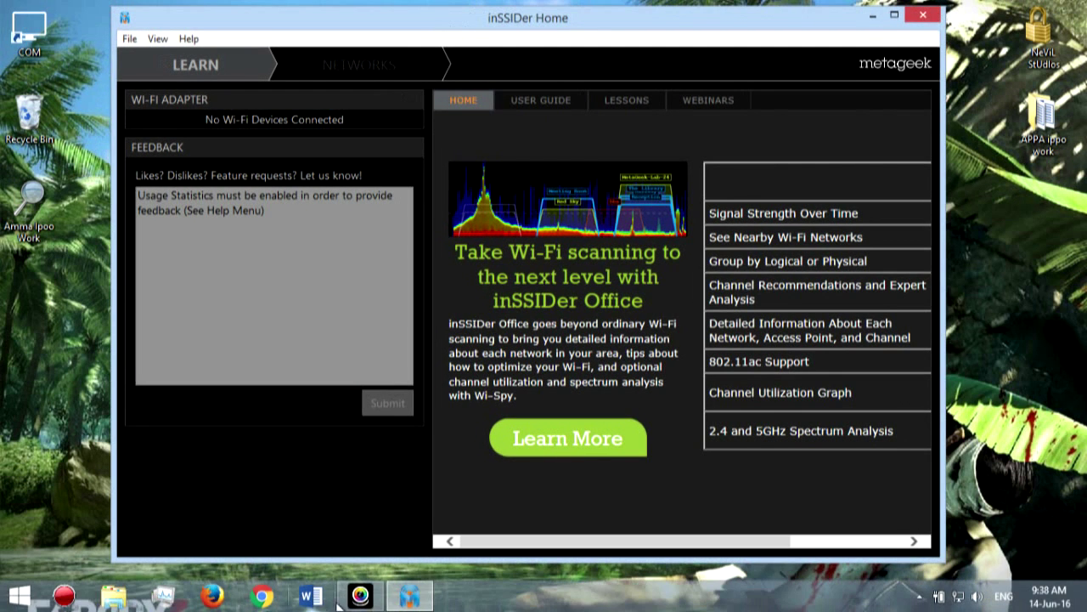